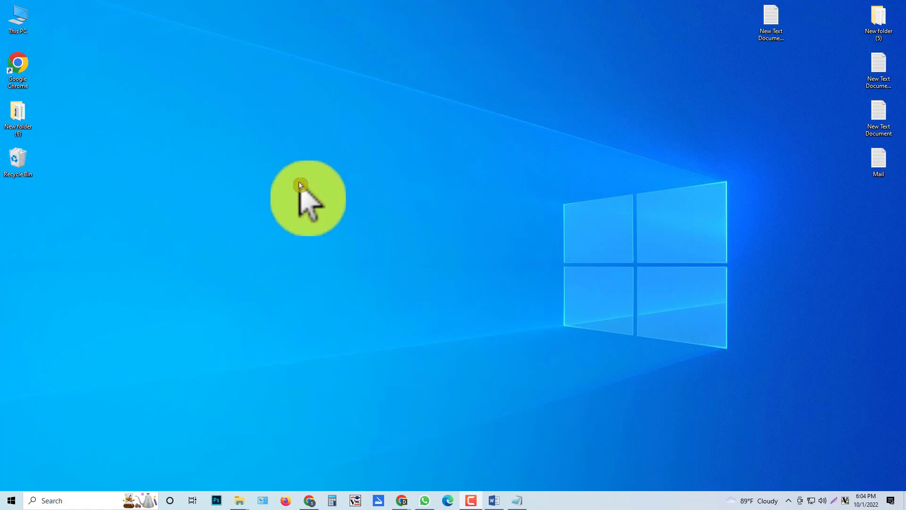
right_click(248, 160)
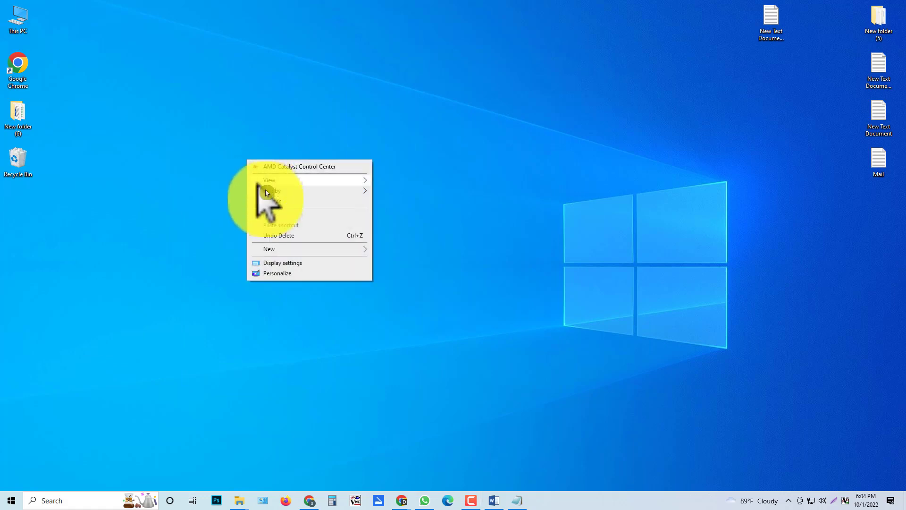
left_click(282, 203)
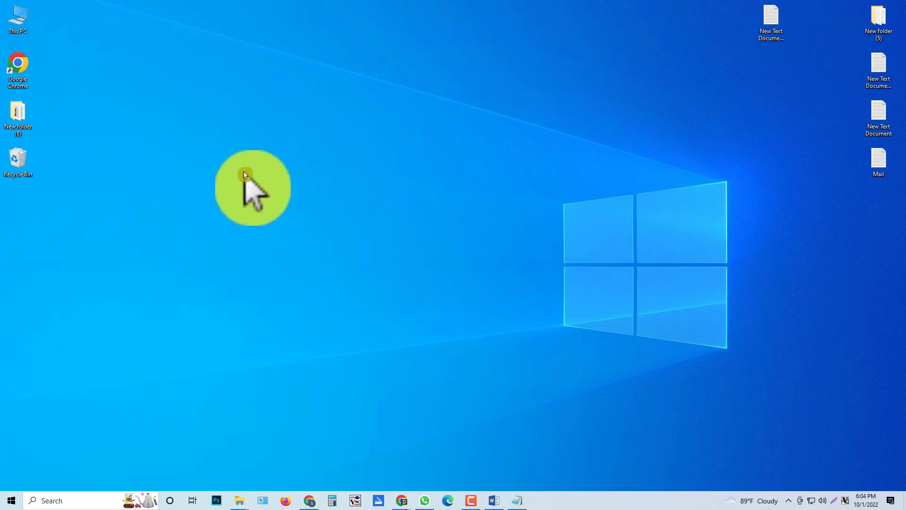
- Quick-format the ESD-ISO (D:) drive from This PC with the NTFS file system, accept the data erasure, and close the format dialog
double_click(18, 22)
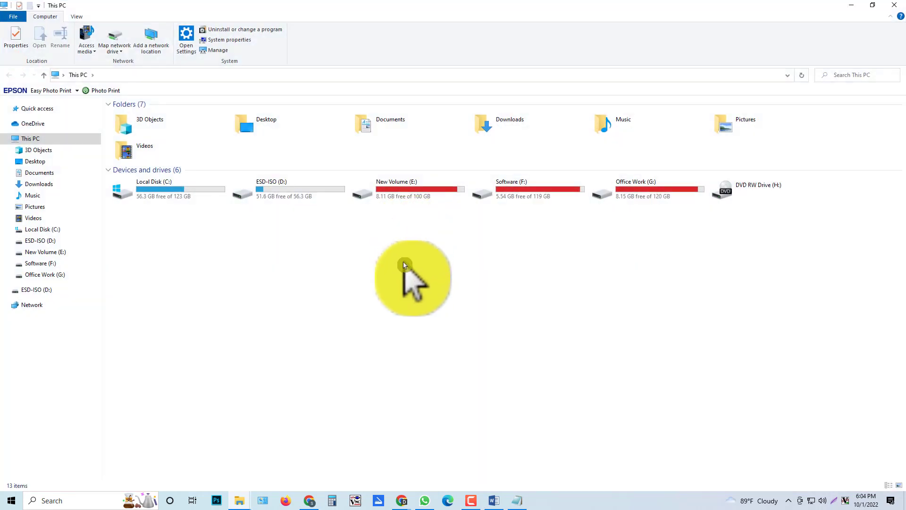
left_click(281, 193)
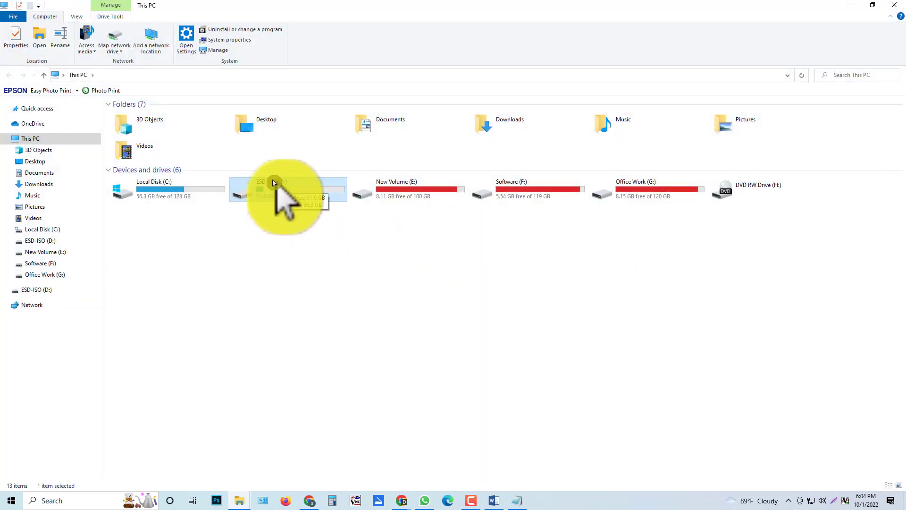
left_click(288, 231)
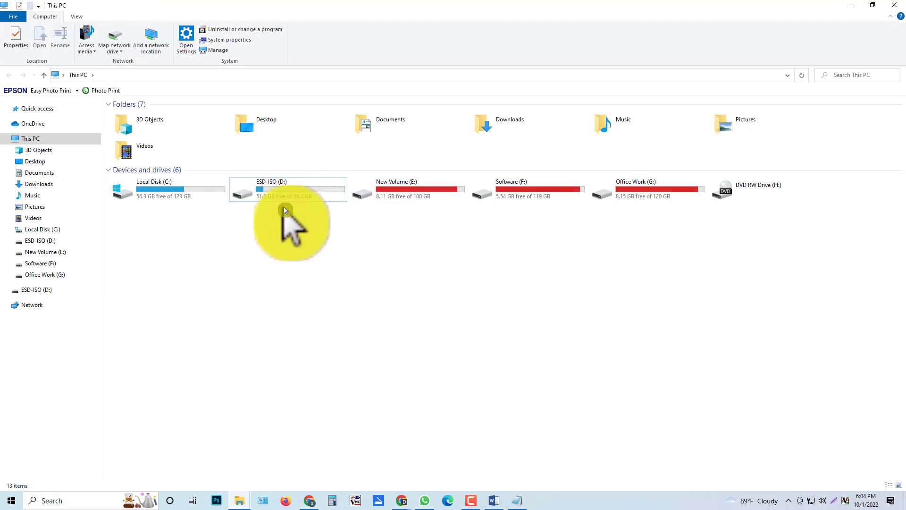
left_click(276, 188)
right_click(276, 188)
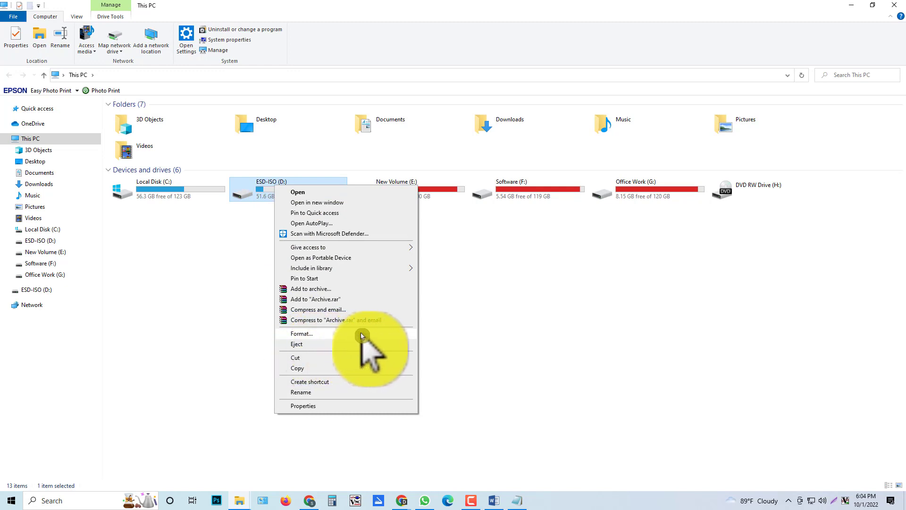
left_click(335, 336)
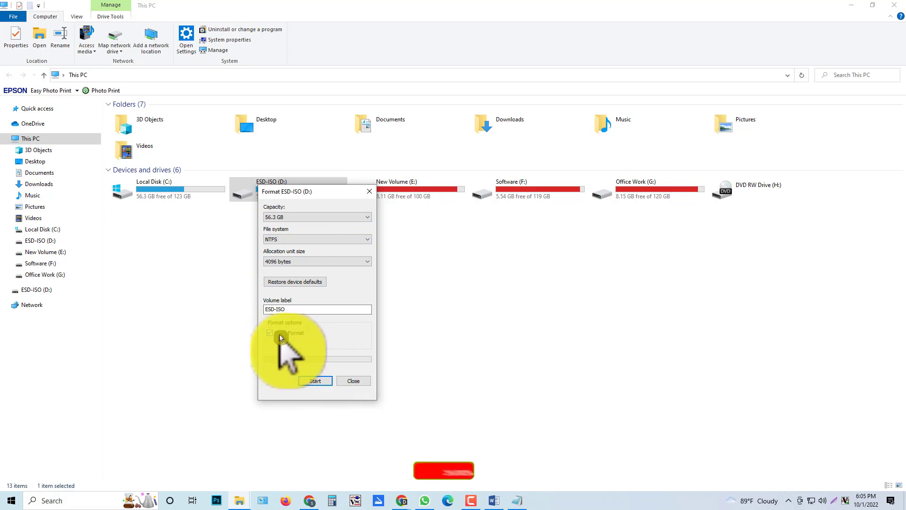
left_click(314, 380)
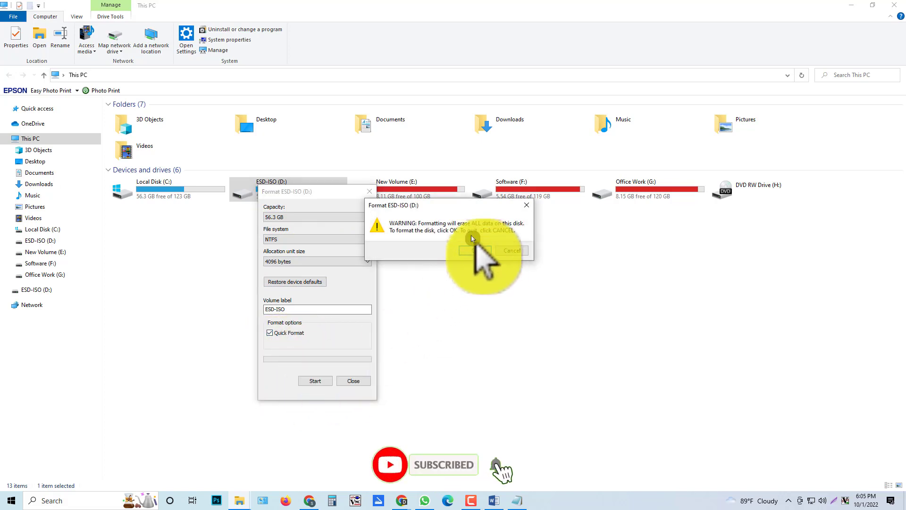
left_click(476, 251)
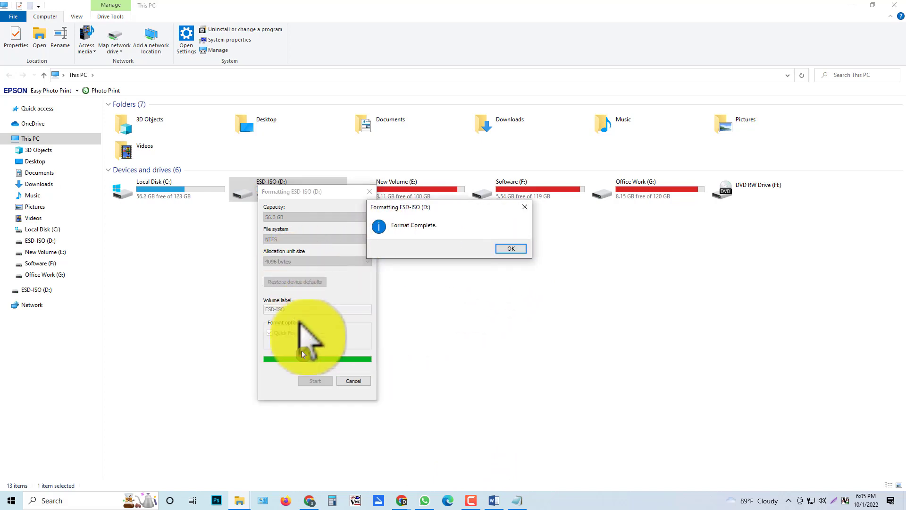
left_click(515, 250)
left_click(354, 381)
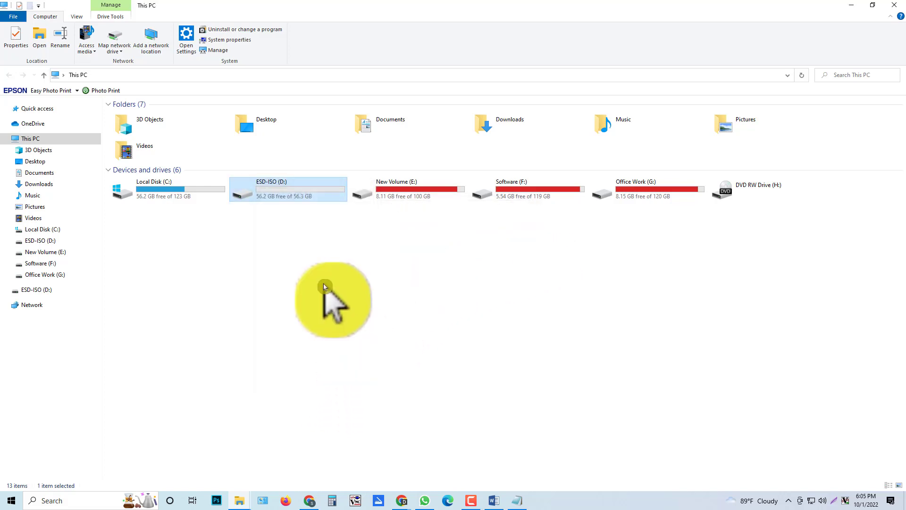
right_click(324, 290)
left_click(353, 323)
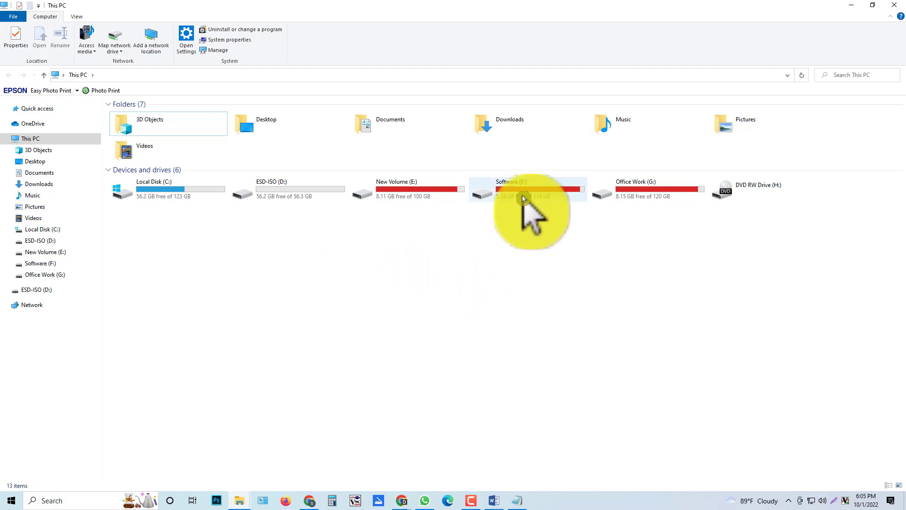
- Launch the rufus-2.5p application from the Windows All OS folder on New Volume (E:)
left_click(421, 208)
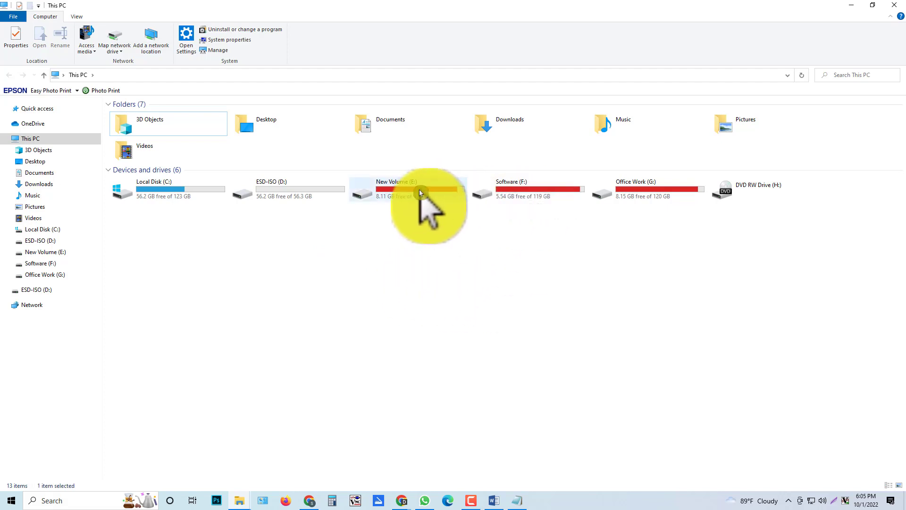
double_click(420, 208)
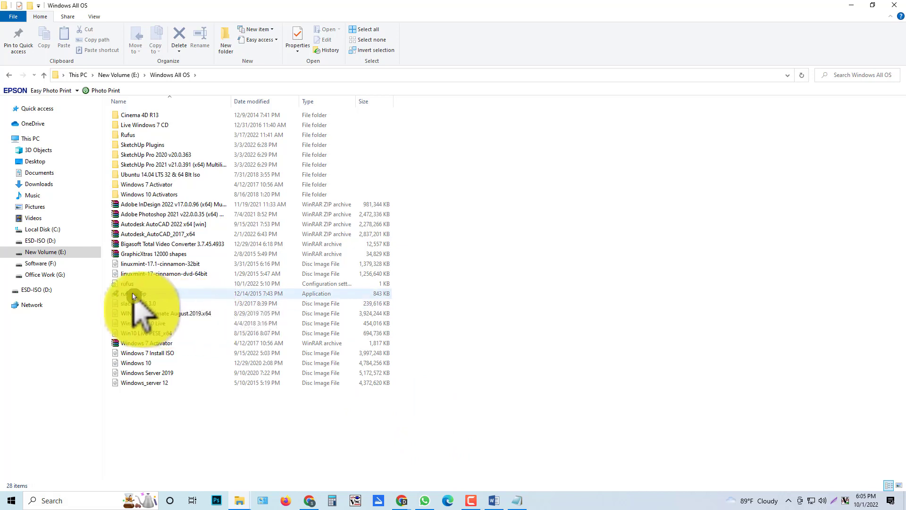
left_click(145, 296)
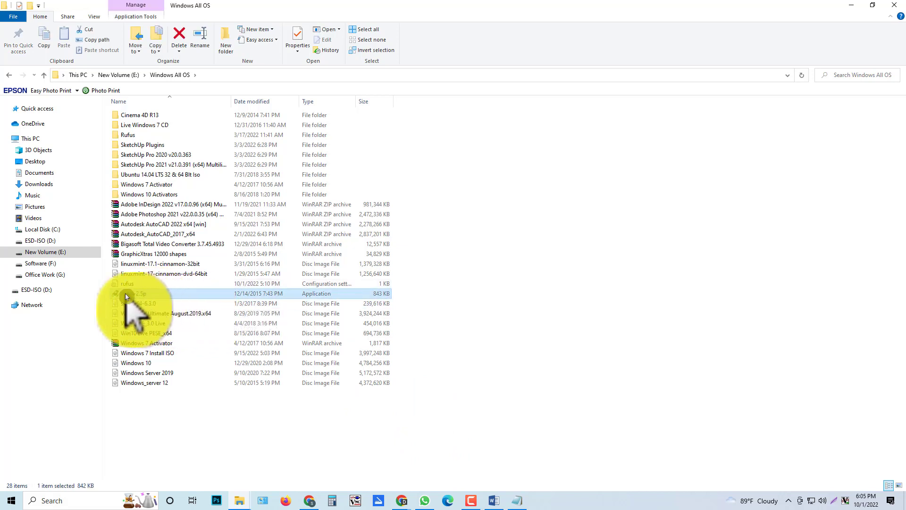
double_click(247, 291)
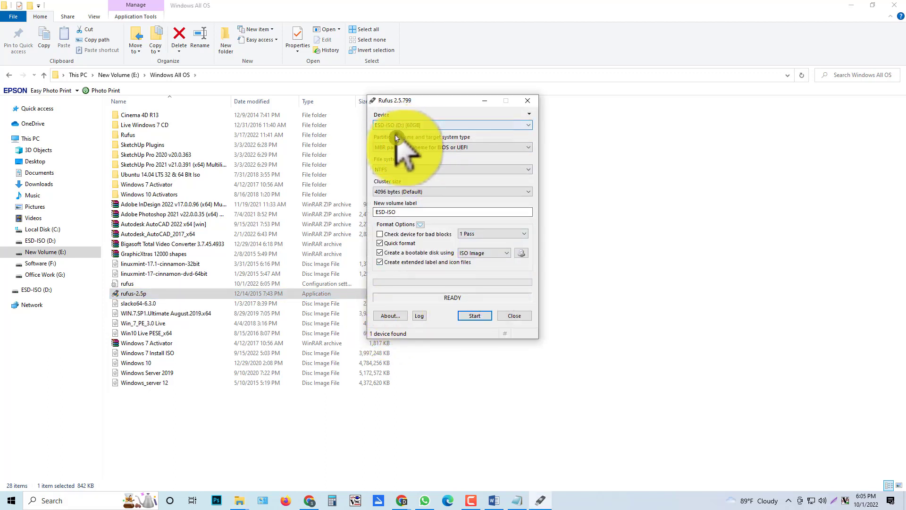
- Keep NTFS as the file system and load the Windows 10 ISO from the Windows All OS folder as the bootable image
left_click(419, 170)
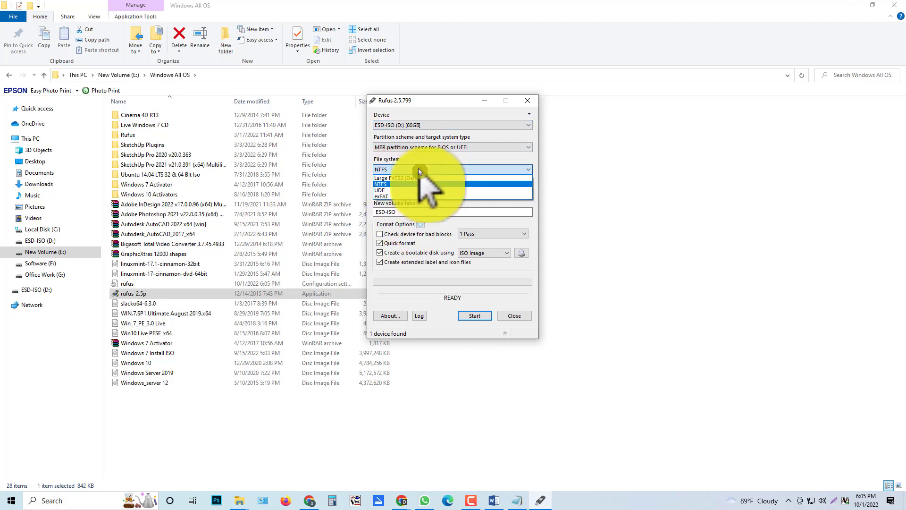
left_click(419, 171)
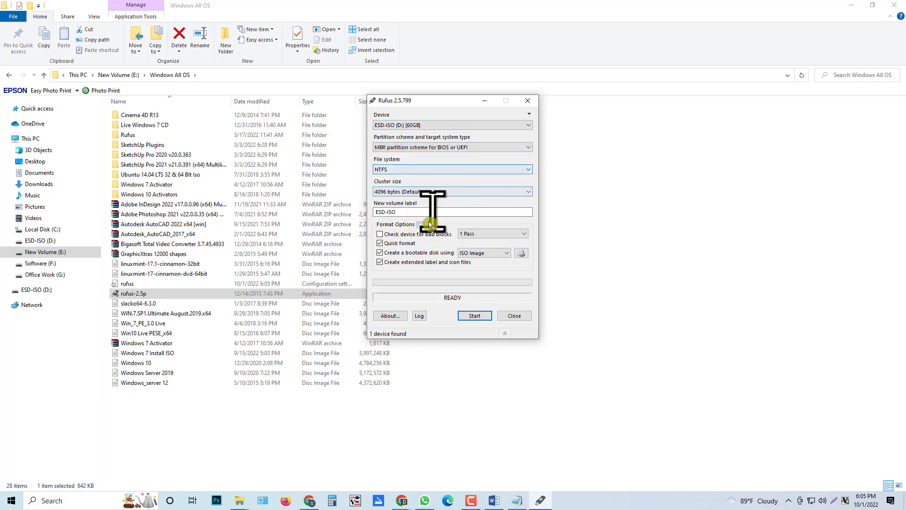
left_click(522, 255)
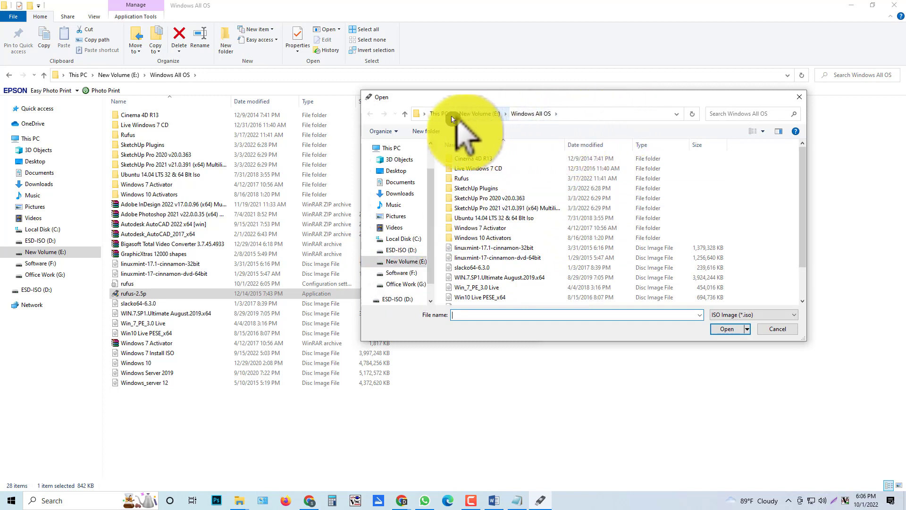
left_click(537, 114)
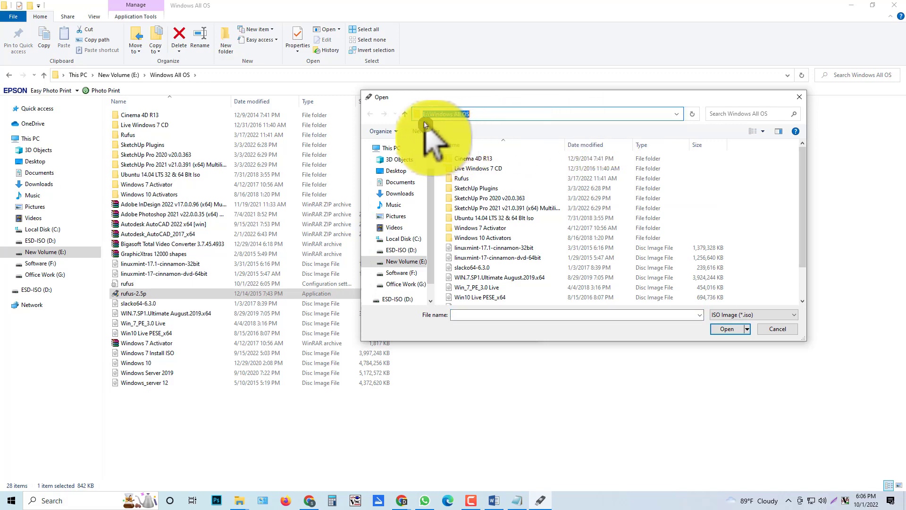
left_click(505, 283)
scroll(504, 283, "down", 2)
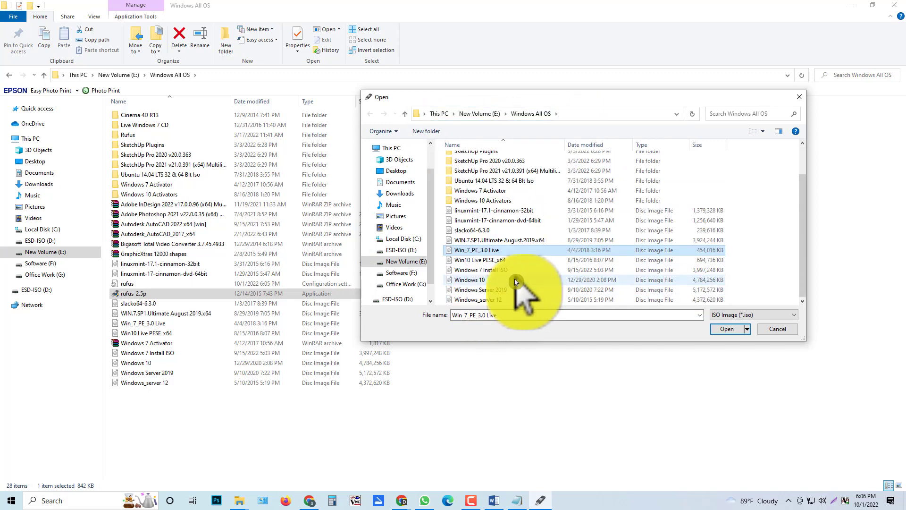
left_click(483, 280)
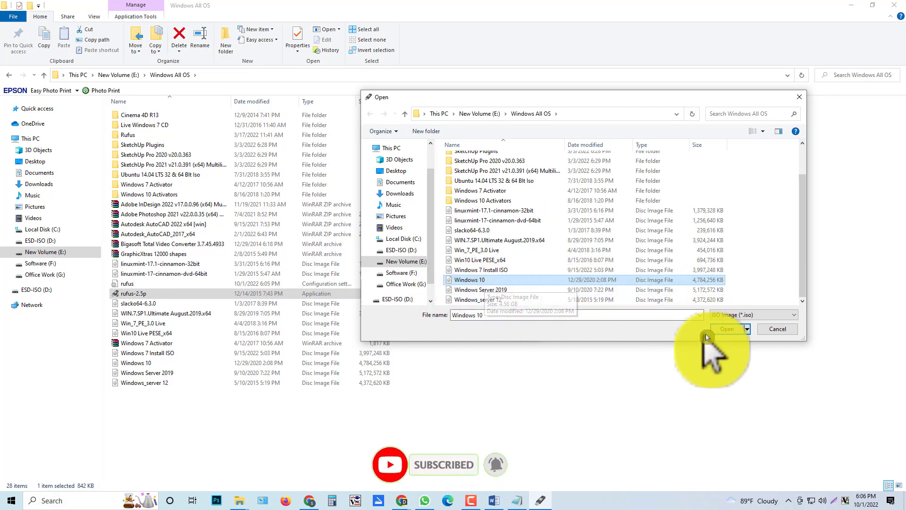
left_click(728, 315)
left_click(729, 324)
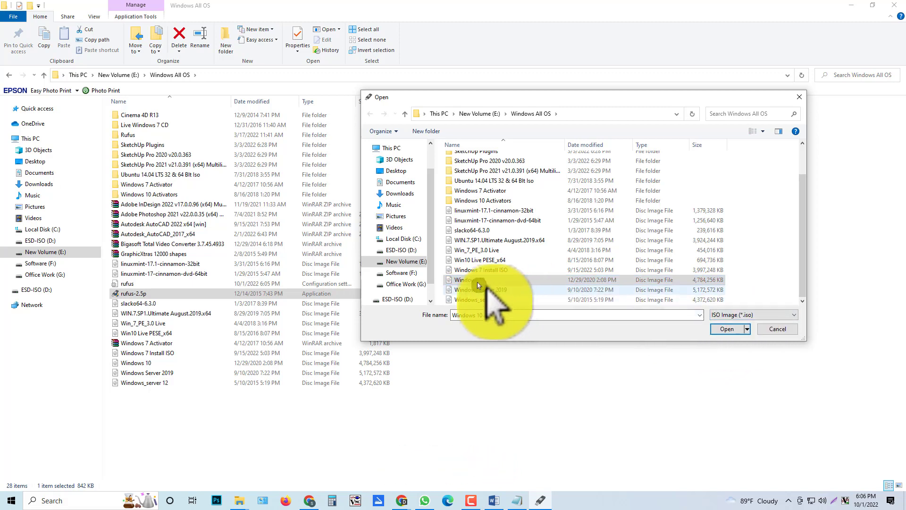
left_click(726, 329)
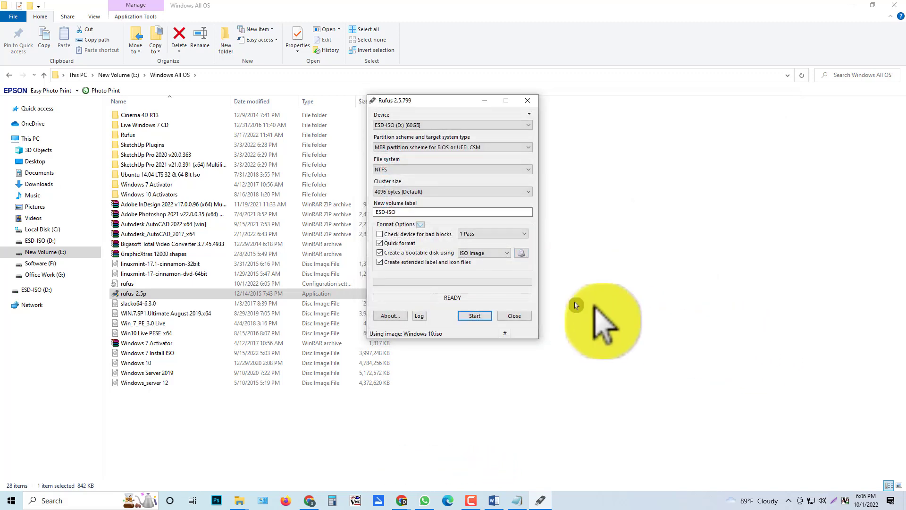
- Write the Windows 10 image to the ESD-ISO (D:) drive, accepting the data erasure, and close Rufus when it is ready
left_click(473, 316)
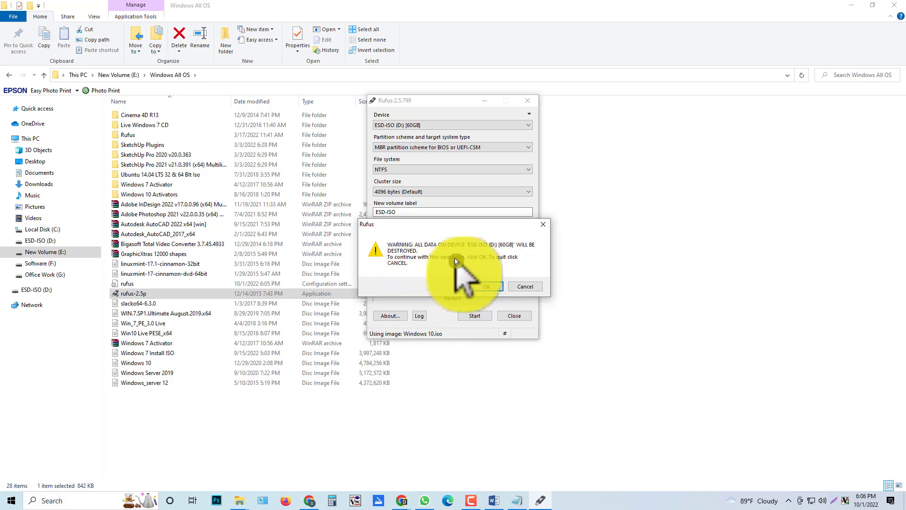
left_click(485, 287)
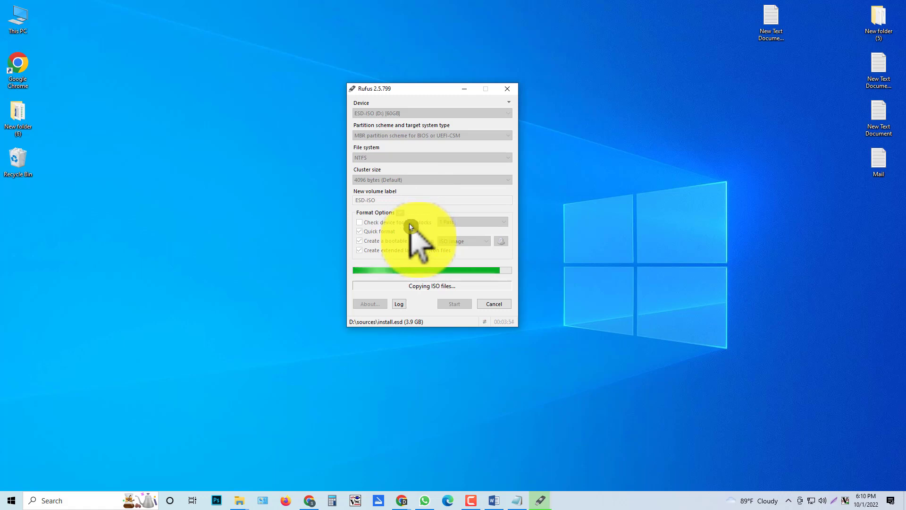
right_click(570, 189)
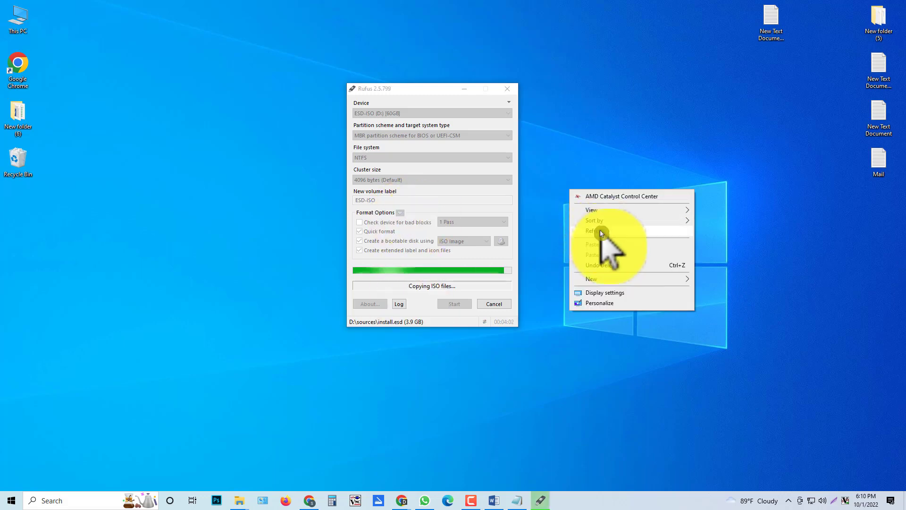
left_click(602, 228)
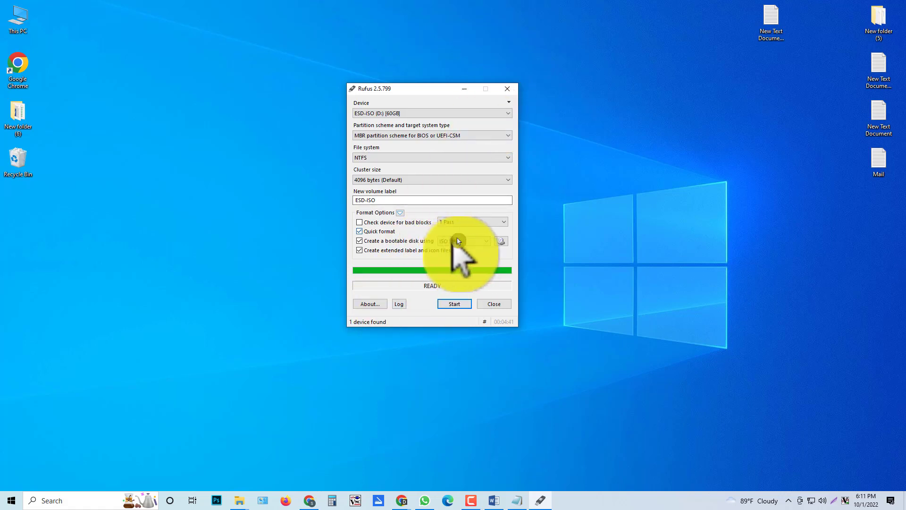
left_click(498, 307)
right_click(370, 204)
left_click(371, 263)
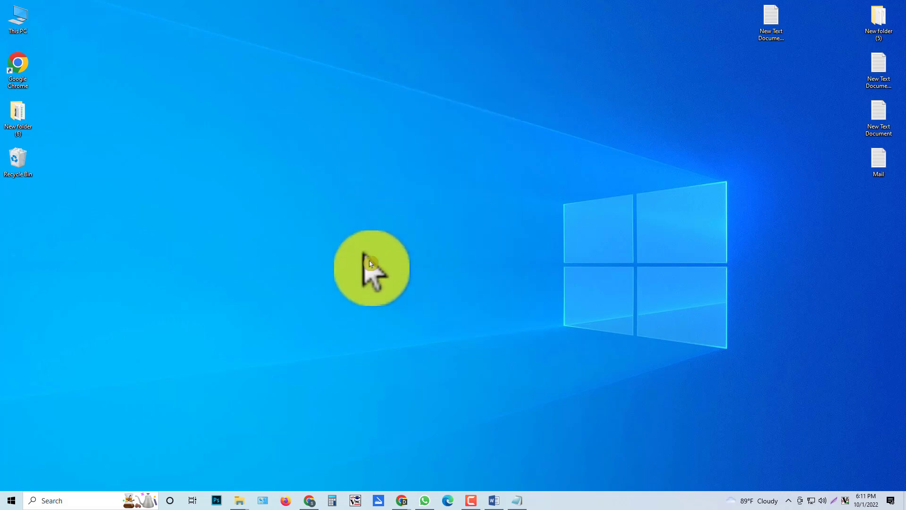
right_click(356, 128)
right_click(334, 137)
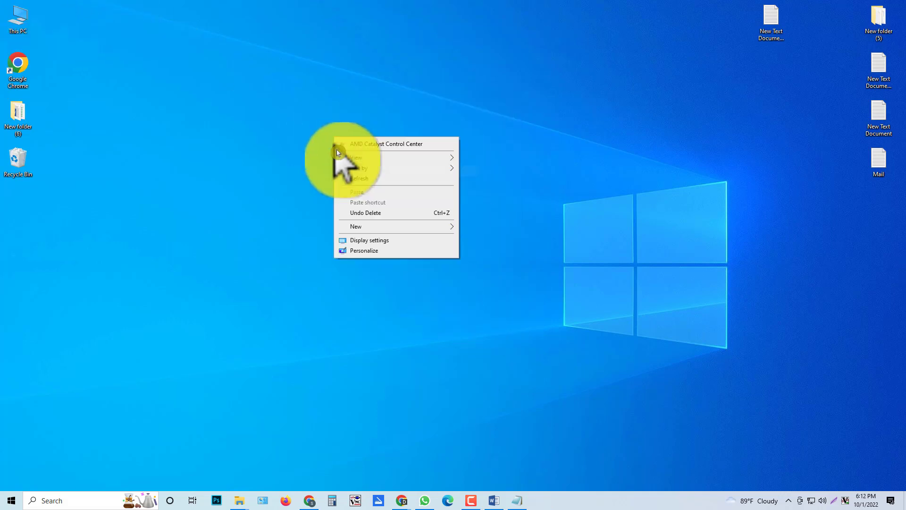
left_click(359, 178)
right_click(260, 114)
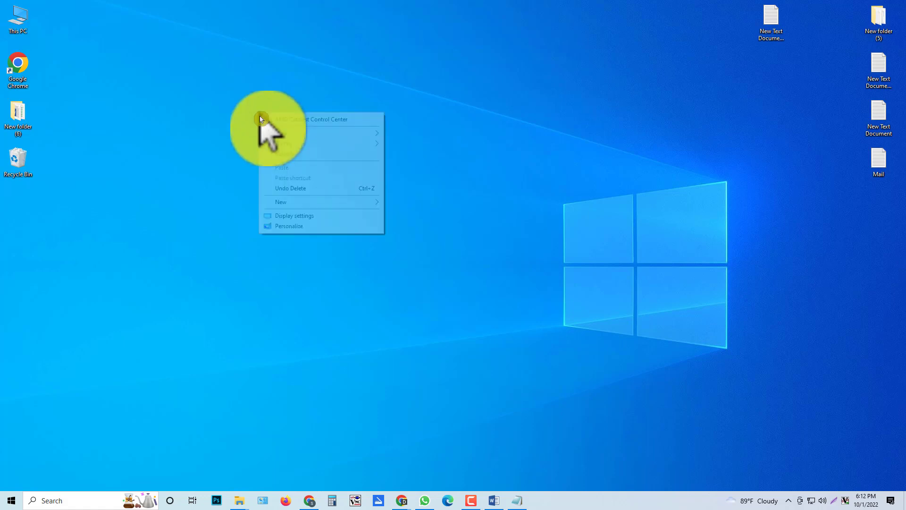
left_click(285, 153)
right_click(318, 145)
left_click(361, 186)
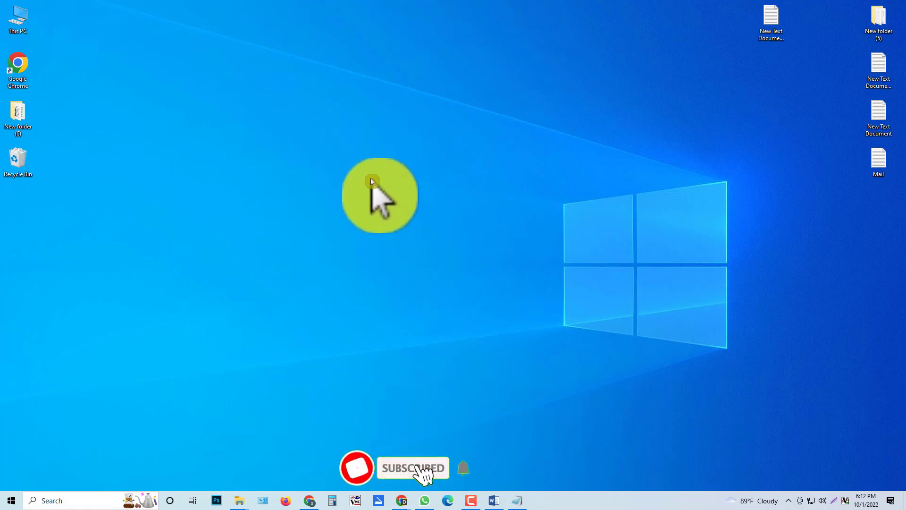
right_click(264, 123)
left_click(300, 163)
right_click(302, 150)
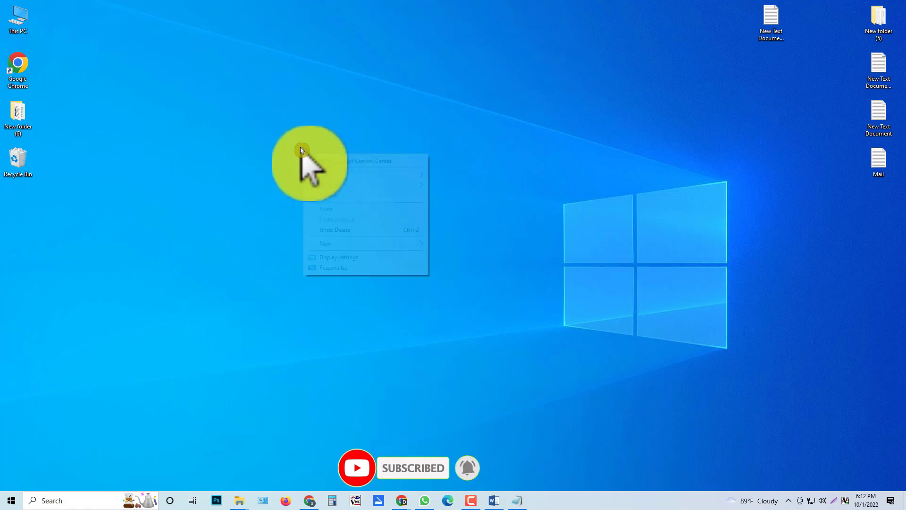
left_click(333, 195)
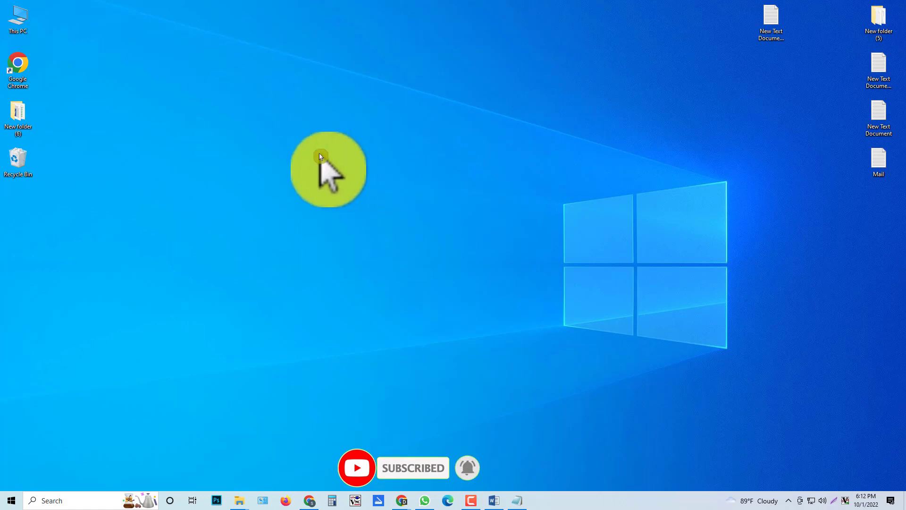